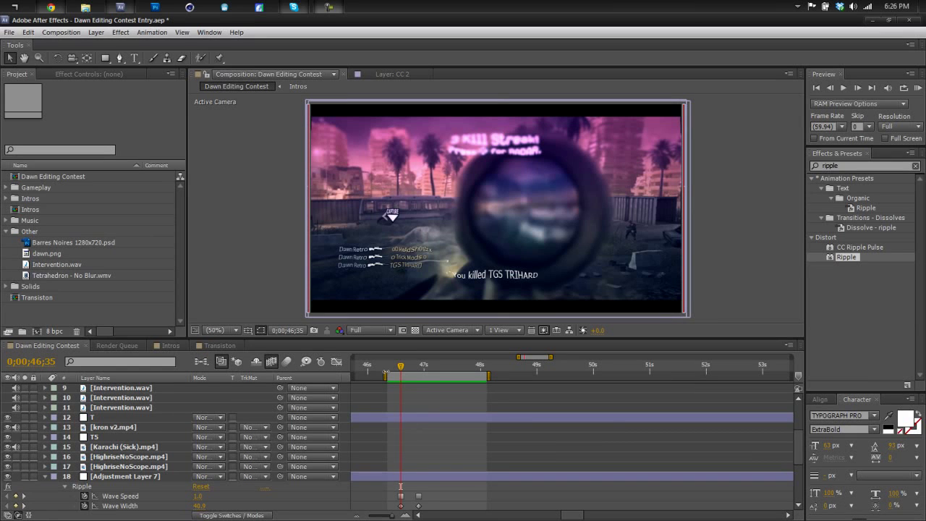
Switch to the Transiston composition and scrub the overlap between the clips around 4;00–4;30
mouse_move(405, 367)
left_mouse_down()
mouse_move(427, 369)
mouse_move(399, 368)
mouse_move(413, 368)
left_mouse_up()
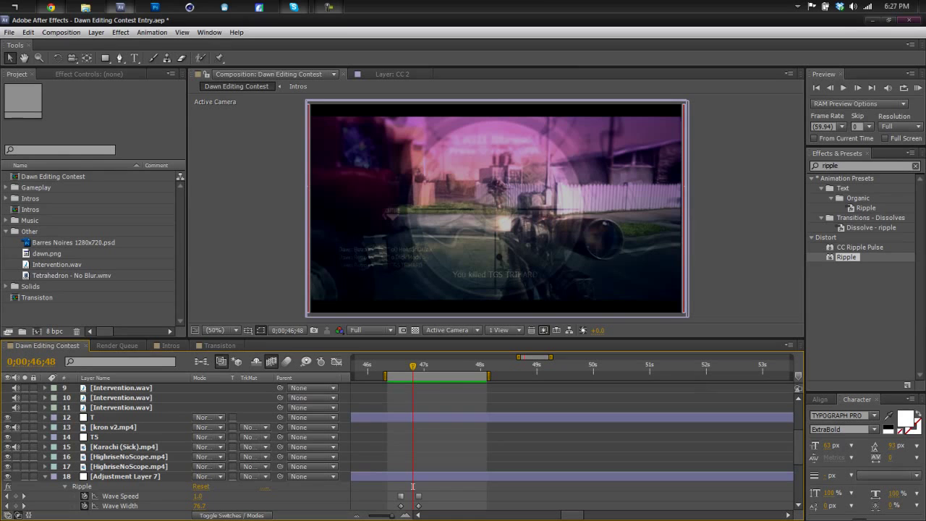
left_click(217, 346)
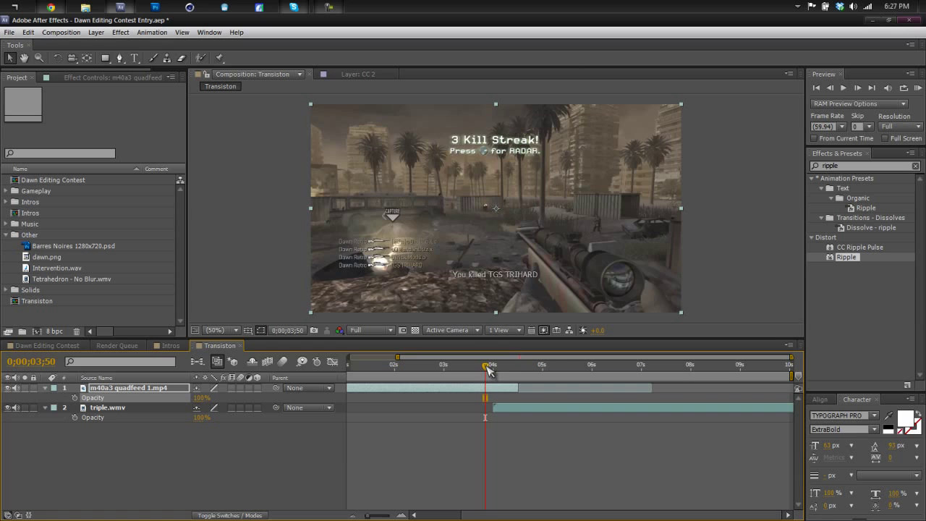
left_click_drag(487, 369, 516, 395)
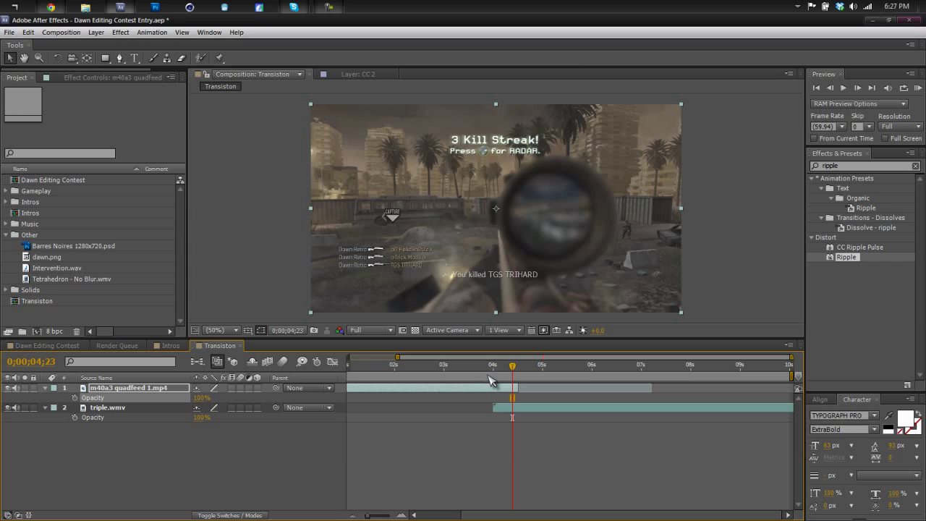
mouse_move(514, 366)
left_mouse_down()
mouse_move(522, 368)
mouse_move(500, 369)
left_mouse_up()
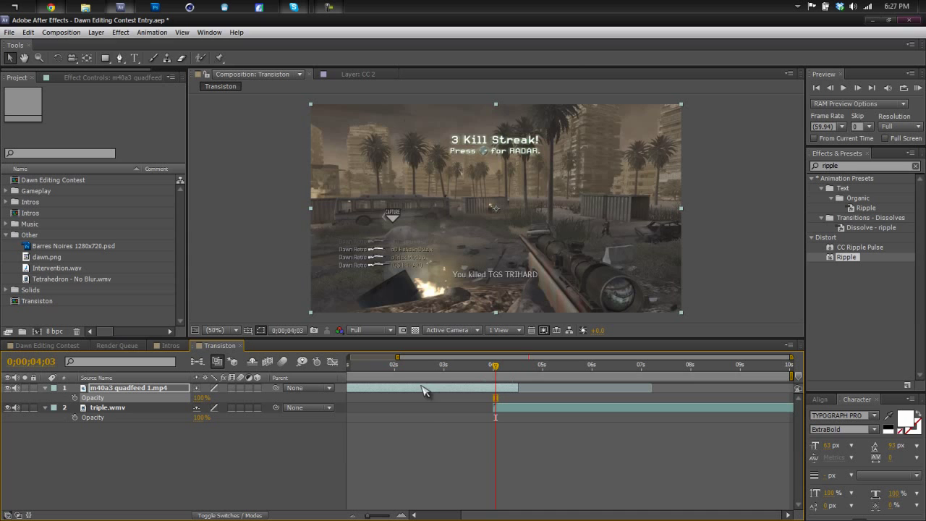
mouse_move(496, 369)
left_mouse_down()
mouse_move(481, 370)
mouse_move(504, 377)
left_mouse_up()
Create Adjustment Layer 9 via Layer > New and drop Distort > Ripple onto it
left_click(96, 32)
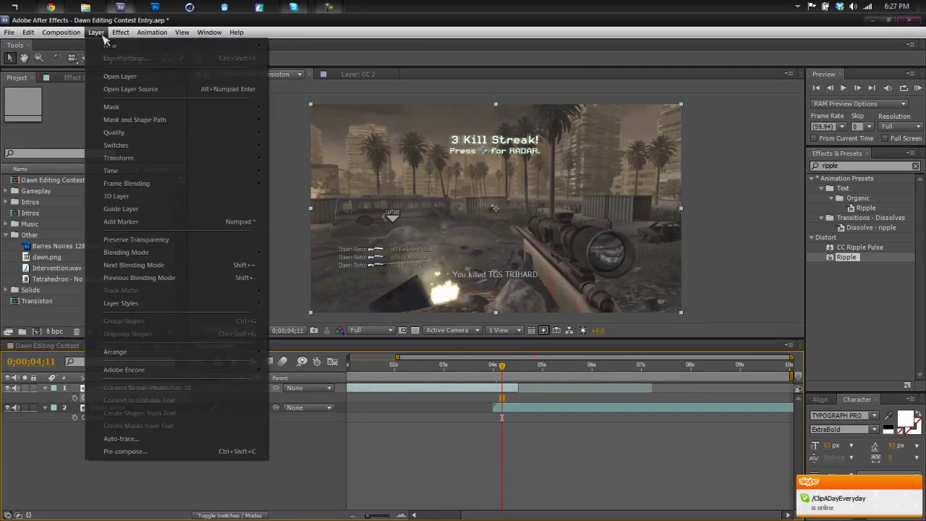
mouse_move(114, 46)
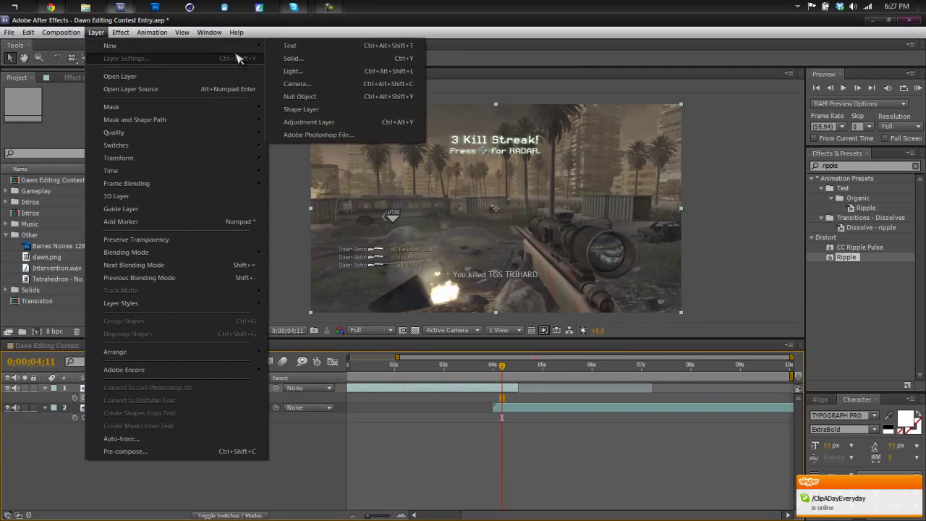
left_click(311, 121)
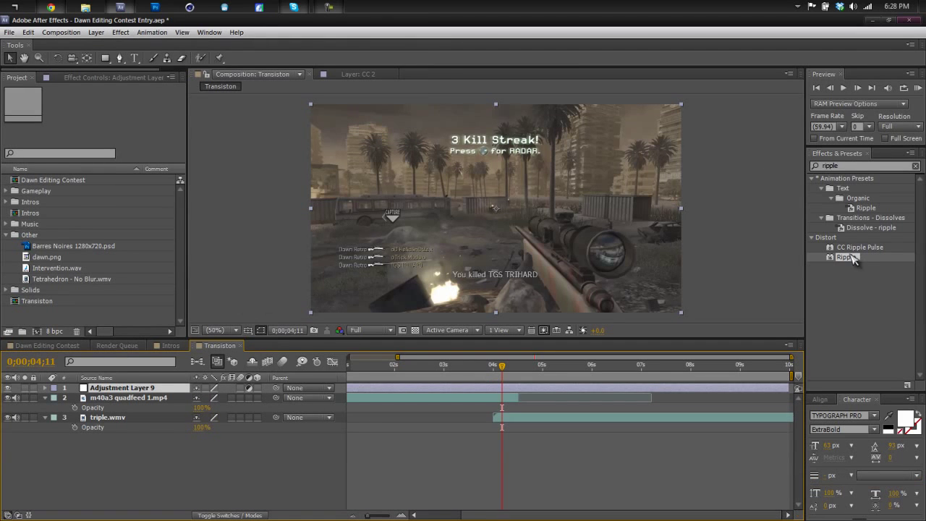
left_click(829, 165)
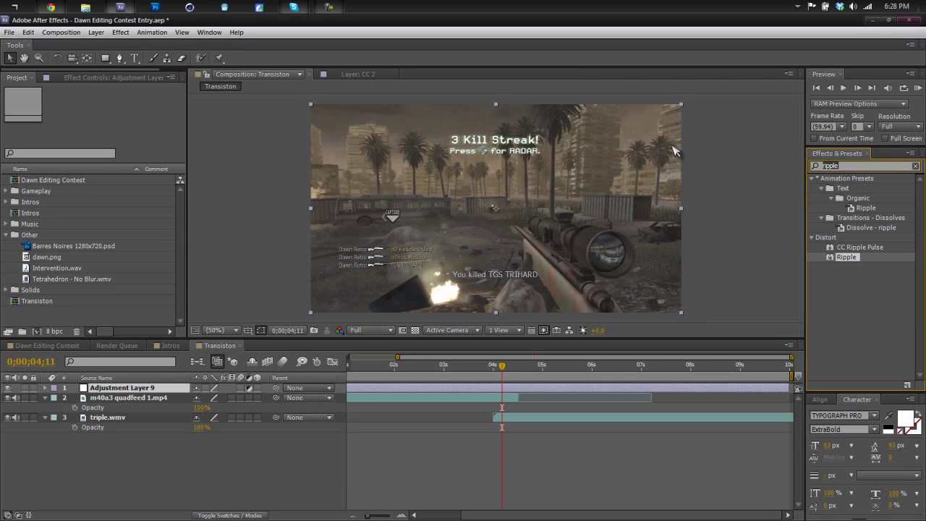
left_click_drag(847, 258, 154, 393)
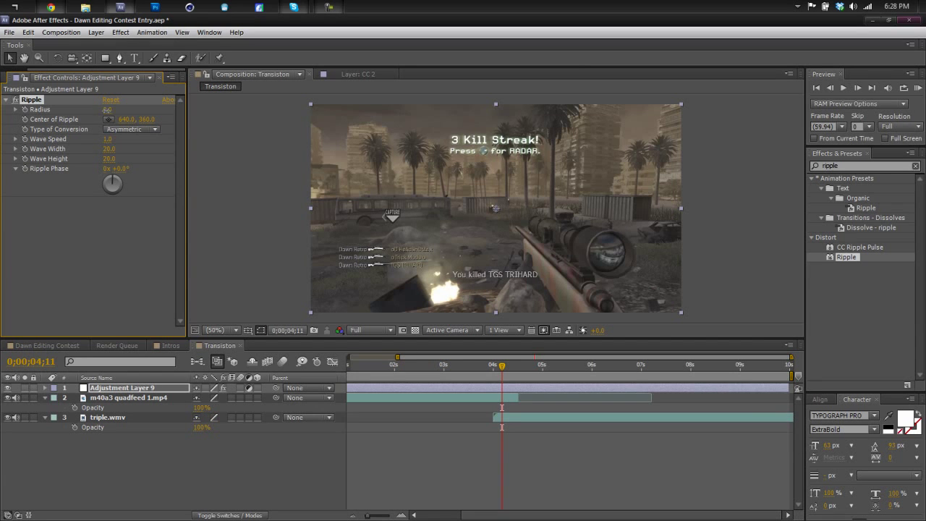
Set the Ripple Radius to 100 and move the current time to 4;00
left_click_drag(109, 109, 158, 109)
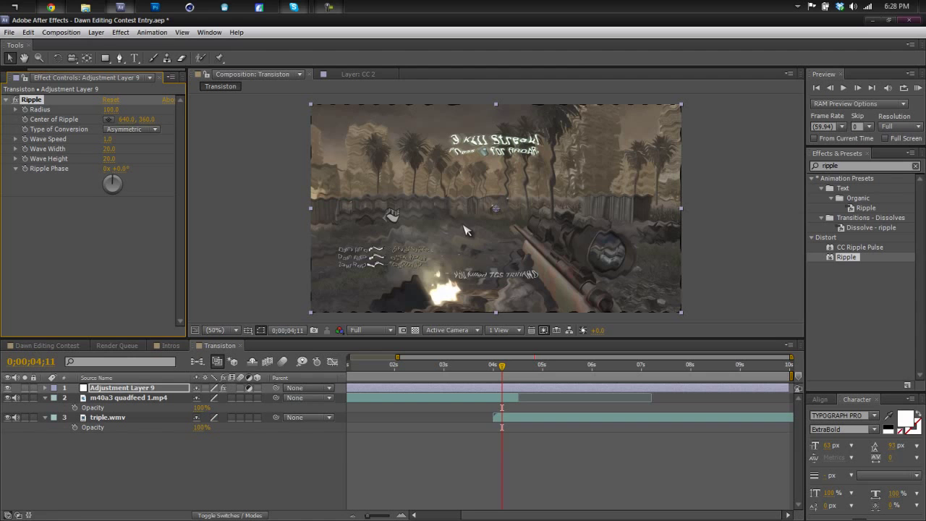
left_click_drag(504, 368, 494, 367)
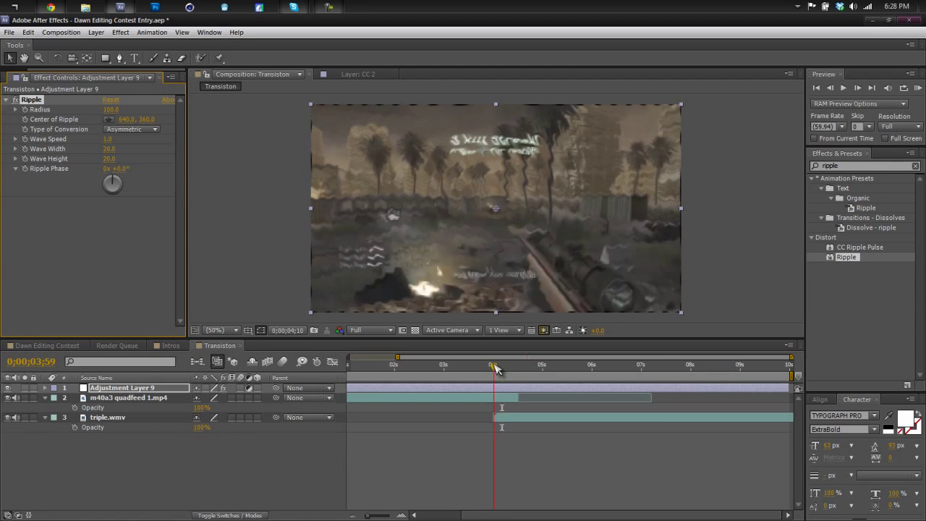
left_click(429, 471)
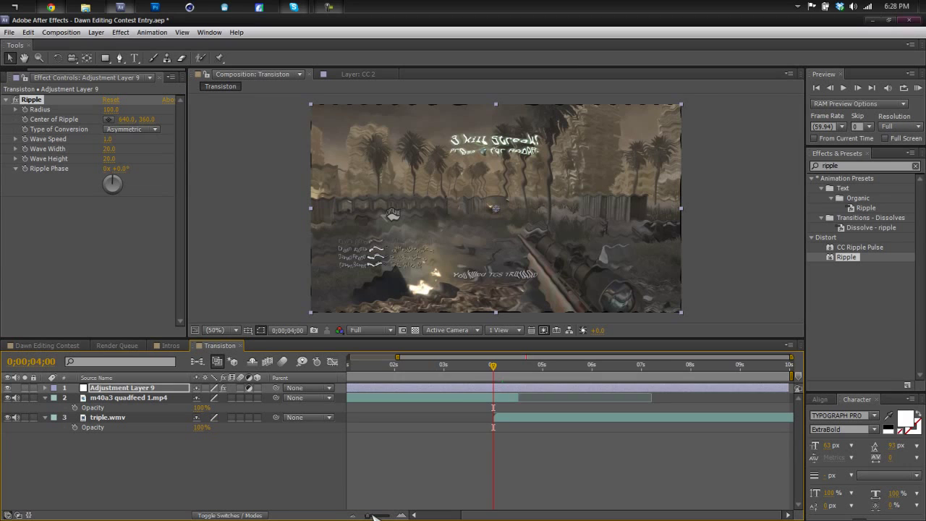
left_click_drag(369, 515, 376, 456)
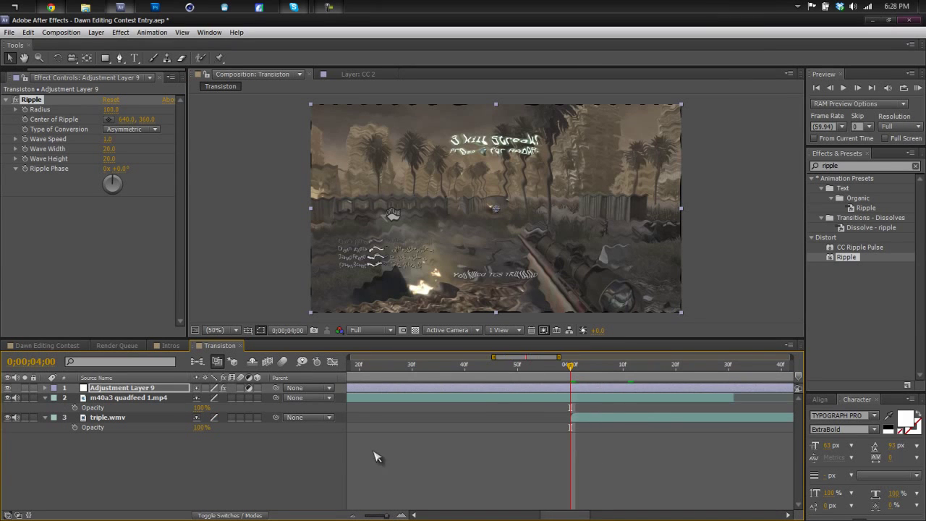
Start Wave Speed and Wave Width keyframes and switch Type of Conversion to Symmetric
left_click(25, 139)
left_click(25, 148)
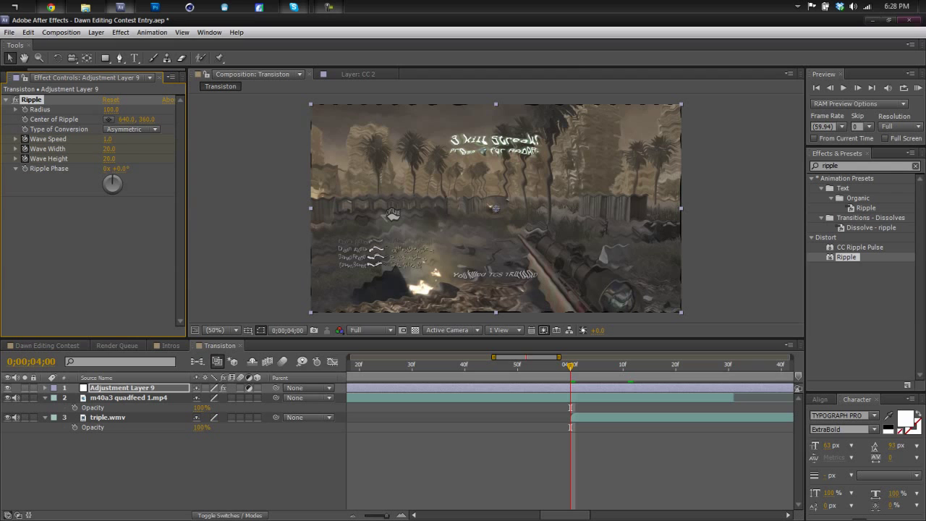
left_click(126, 131)
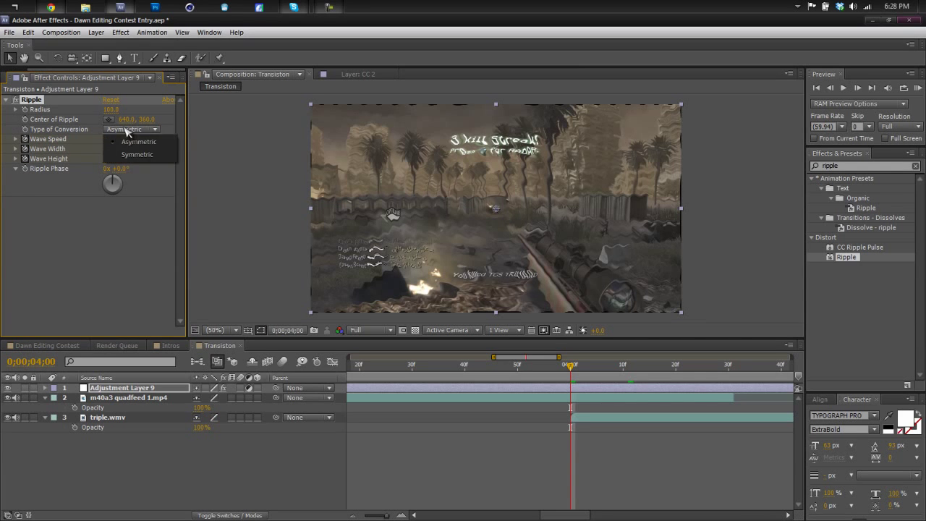
left_click(129, 153)
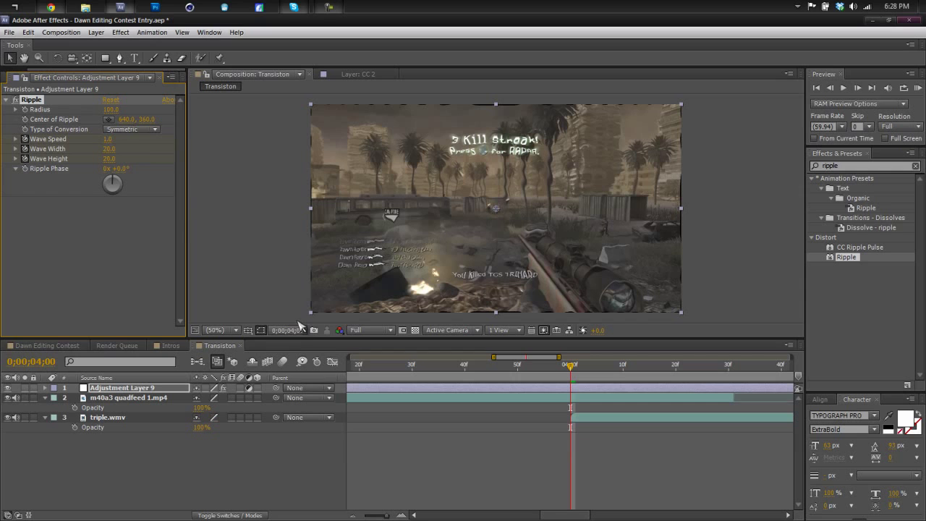
At 4;30, set the Ripple Wave Speed to 3.5
left_click(352, 516)
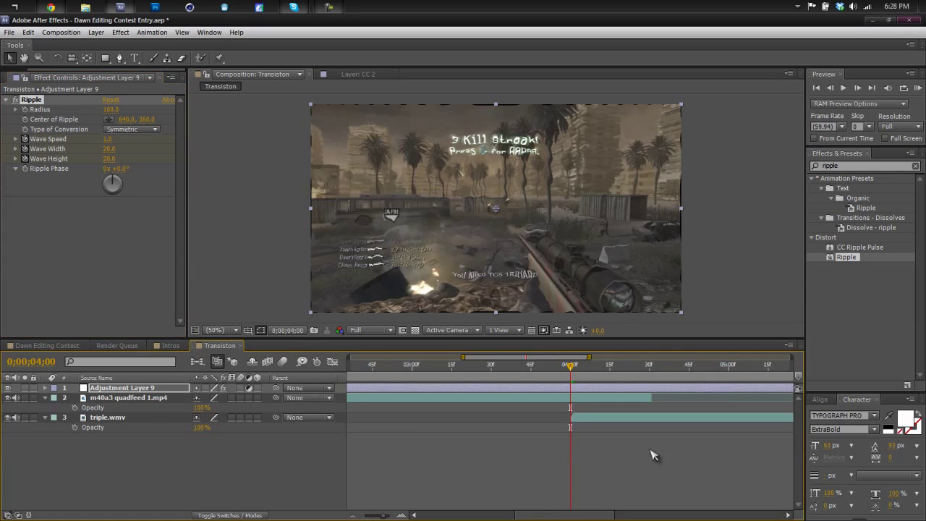
left_click(650, 367)
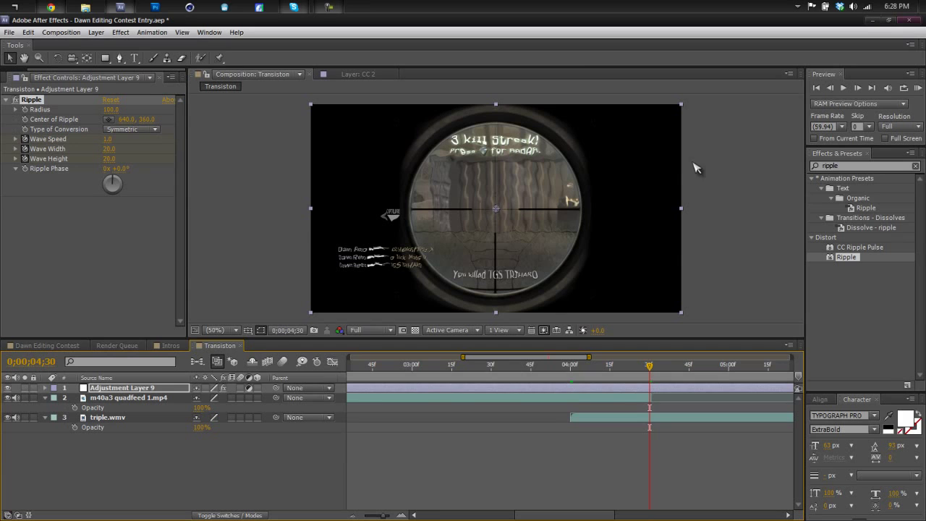
mouse_move(385, 515)
left_mouse_down()
mouse_move(396, 514)
mouse_move(372, 517)
left_mouse_up()
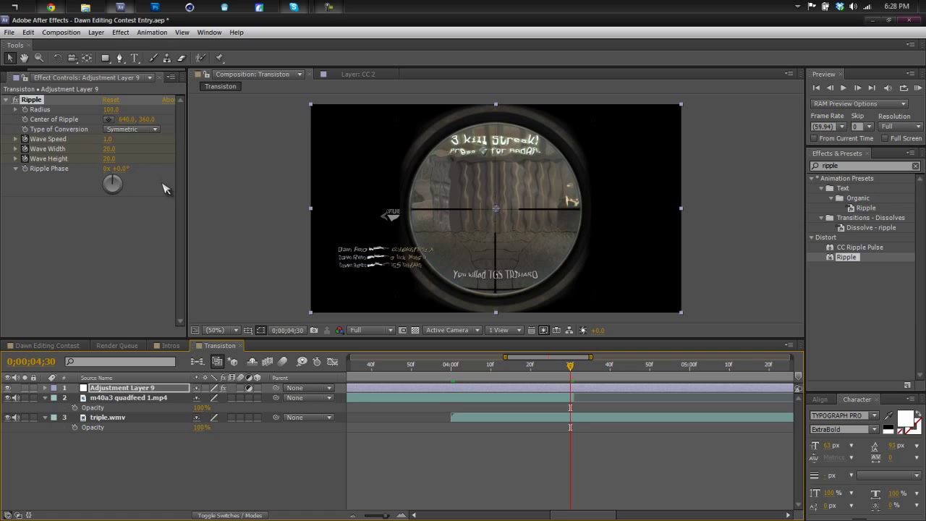
left_click(107, 139)
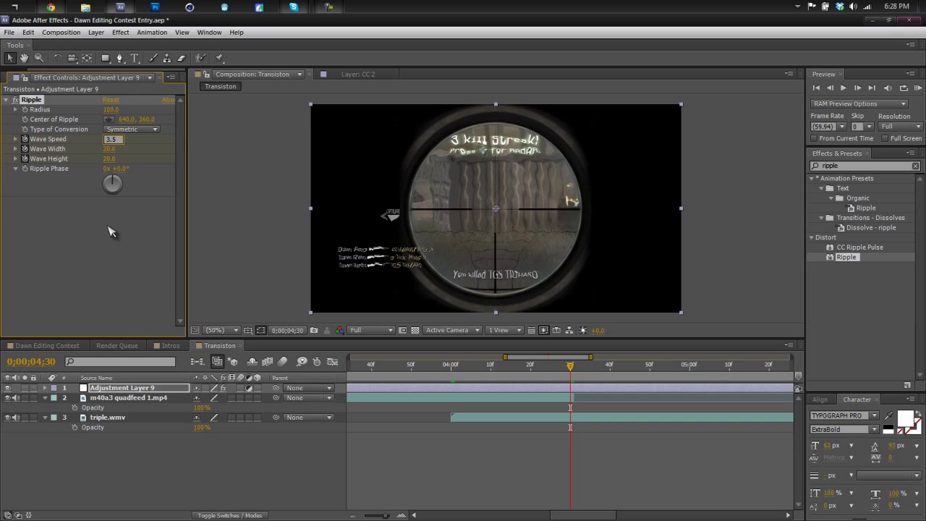
type("3.5")
key("Return")
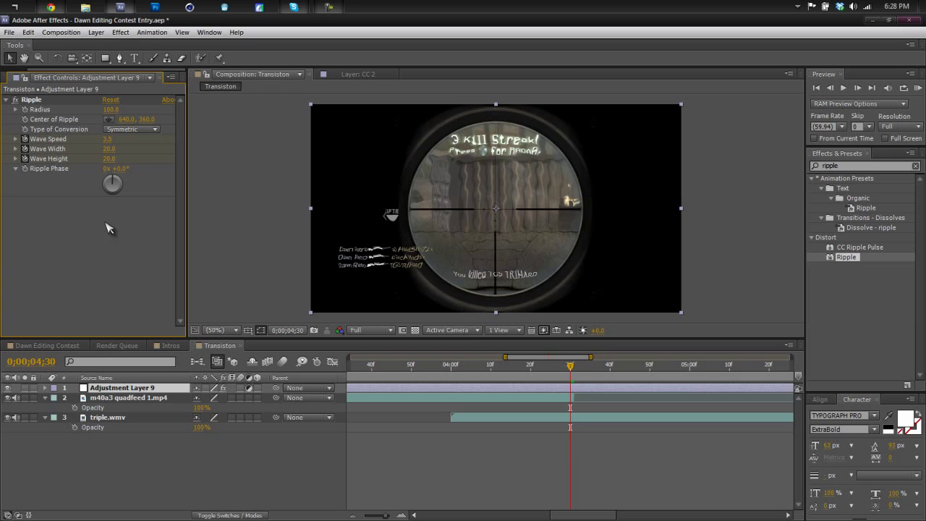
Keyframe Wave Width 40 at 4;00 and 95 at 4;30, plus Wave Height 295
left_click(452, 365)
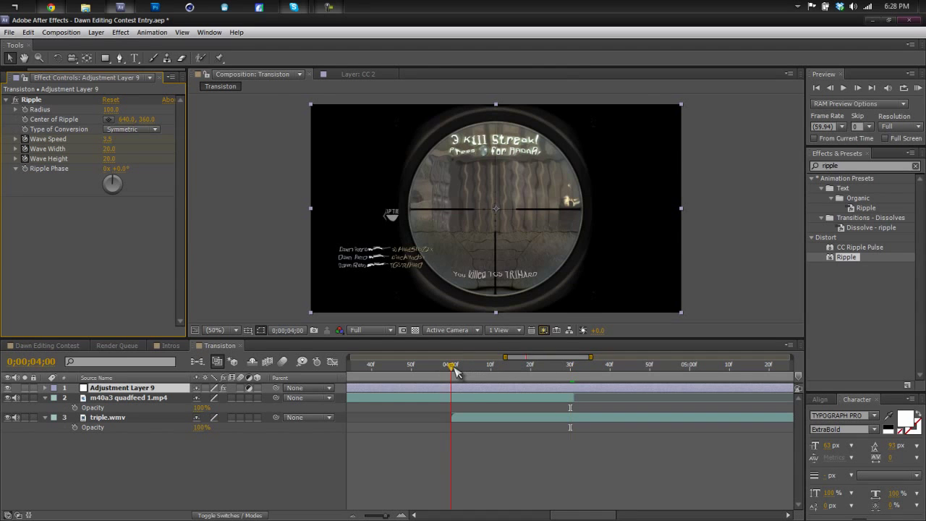
left_click(108, 148)
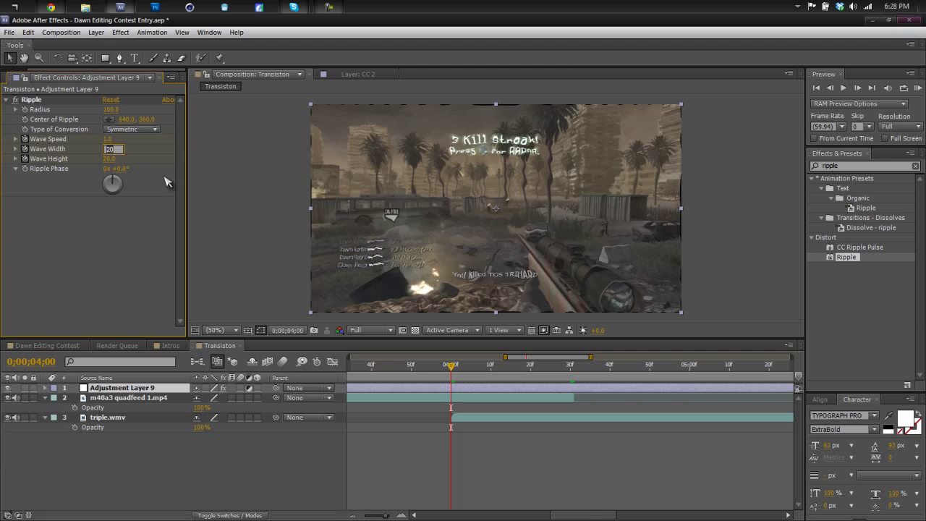
key("Return")
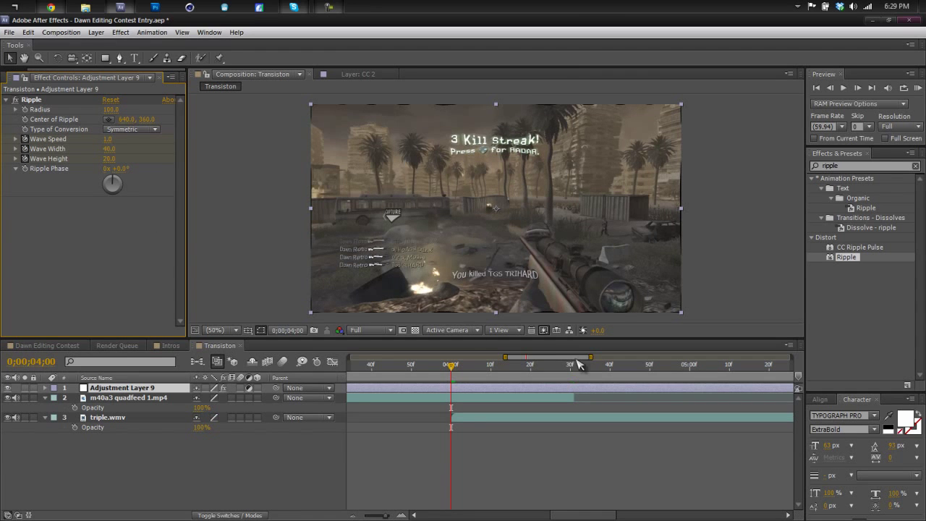
left_click(571, 366)
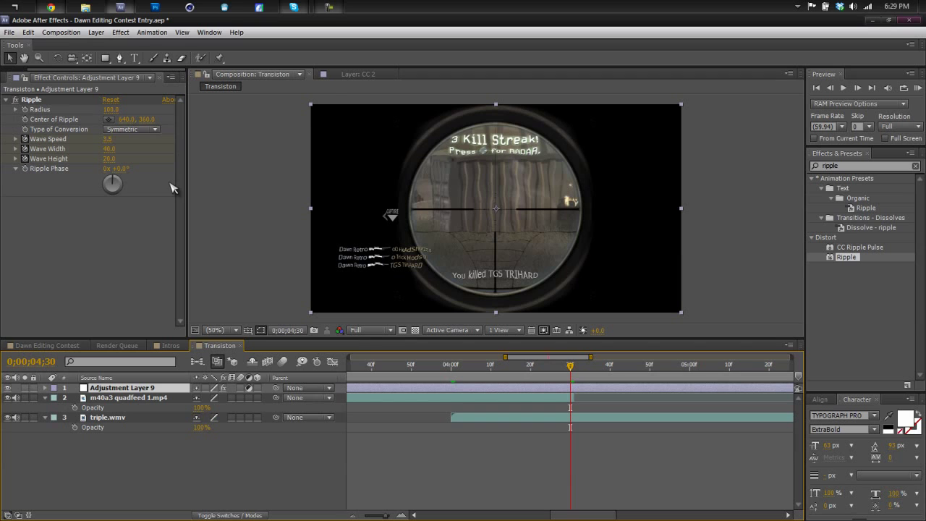
left_click(109, 149)
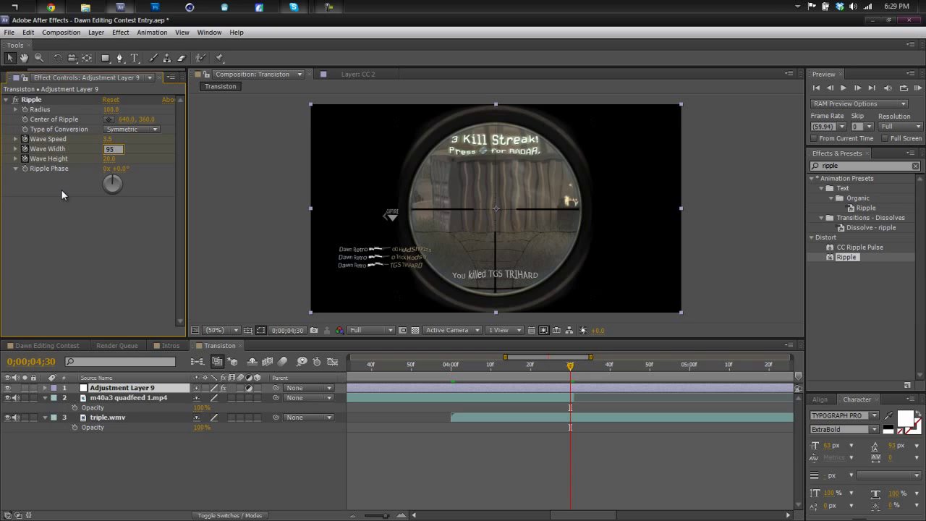
key("Return")
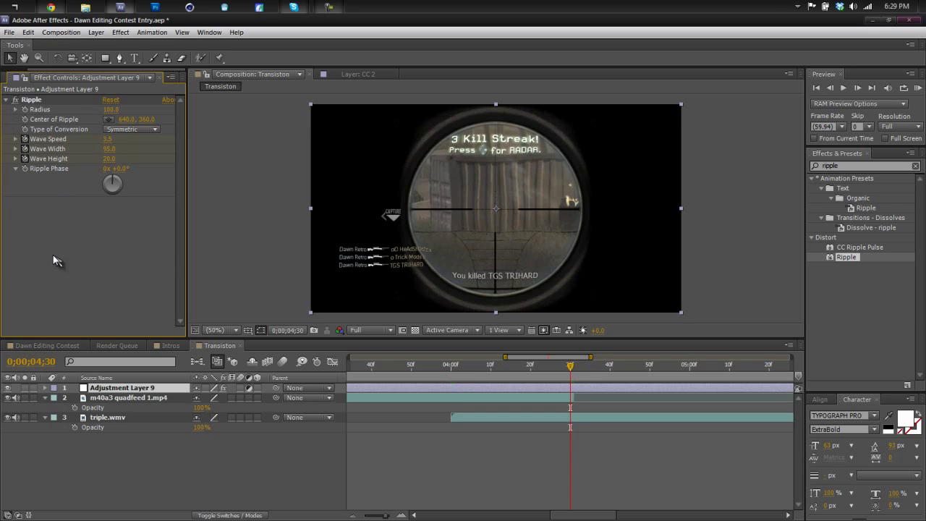
left_click(110, 160)
key("Return")
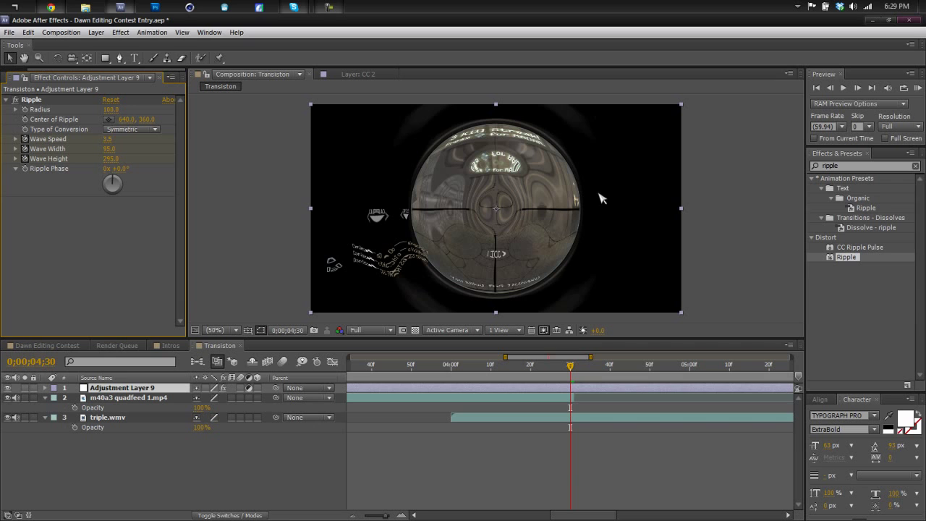
Keyframe Opacity at 4;00 (m40a3 100%, triple.wmv 0%), then fade m40a3 down at 4;30
left_click(451, 375)
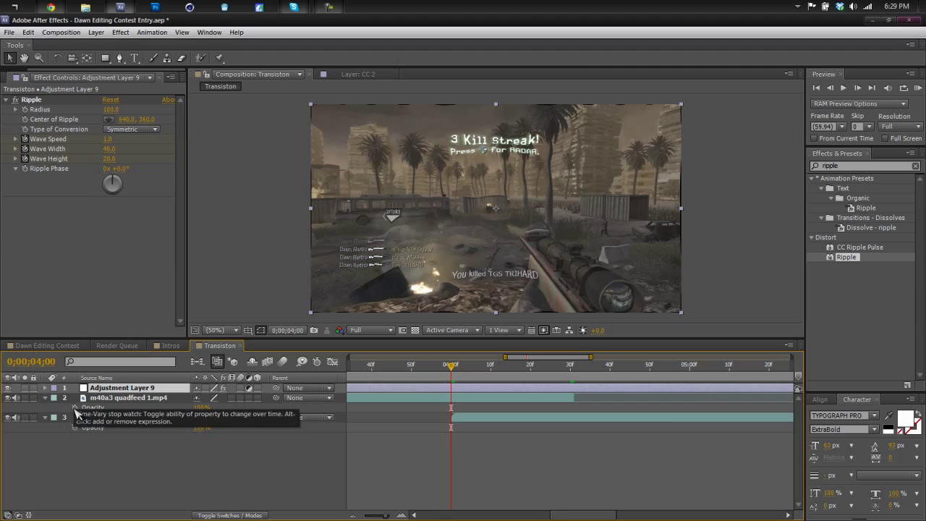
left_click(119, 399)
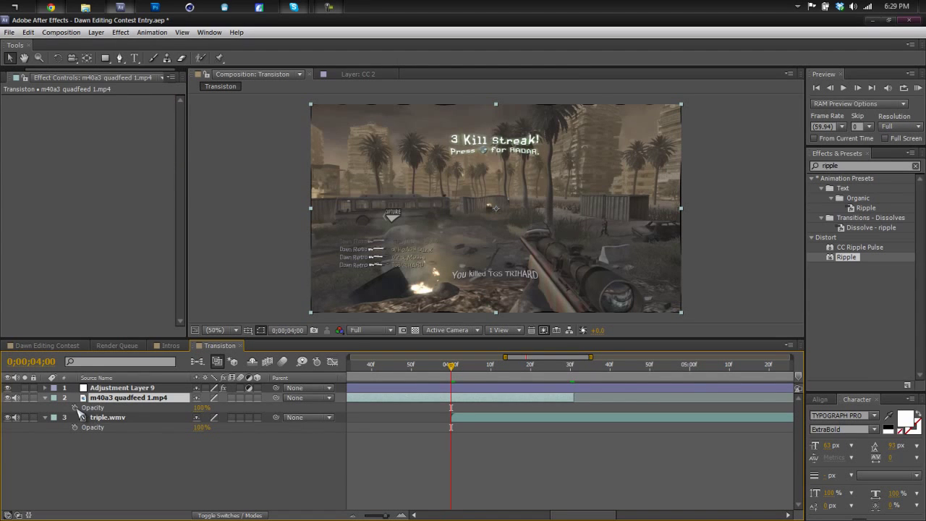
left_click(76, 409)
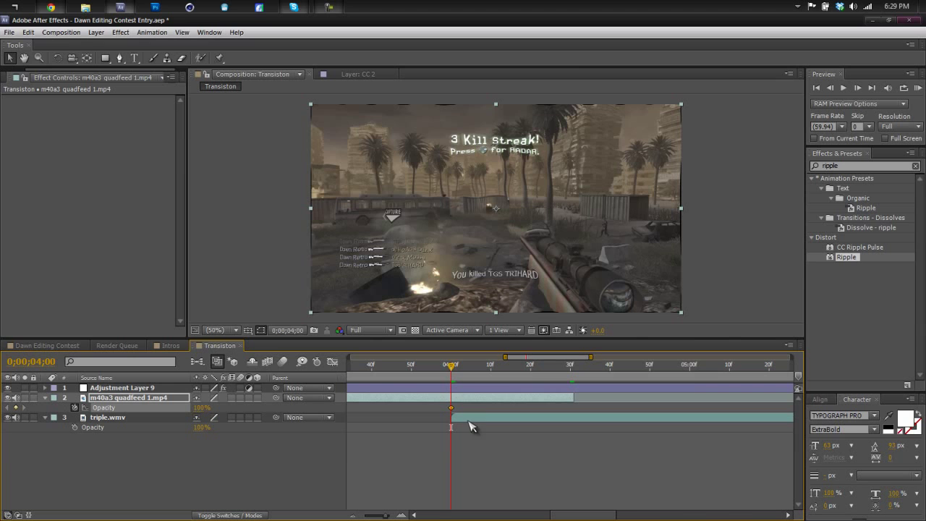
left_click(102, 398)
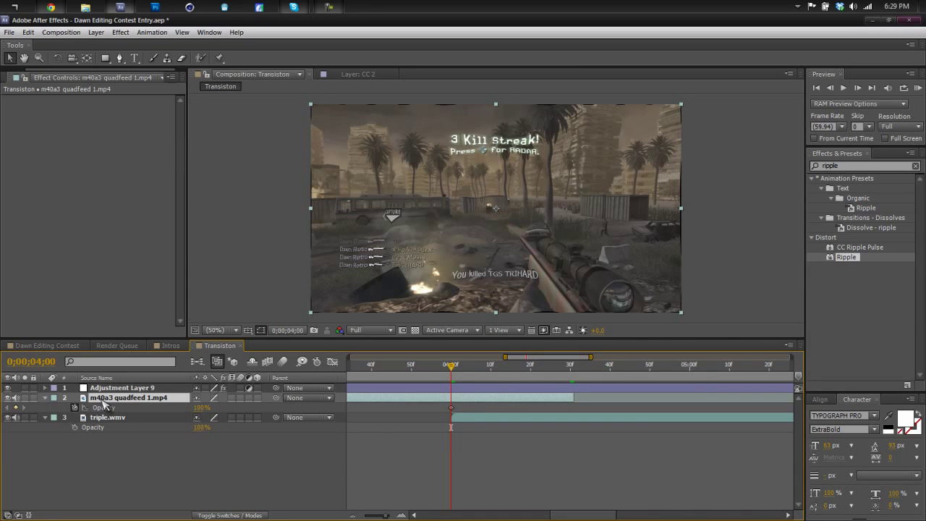
left_click(75, 428)
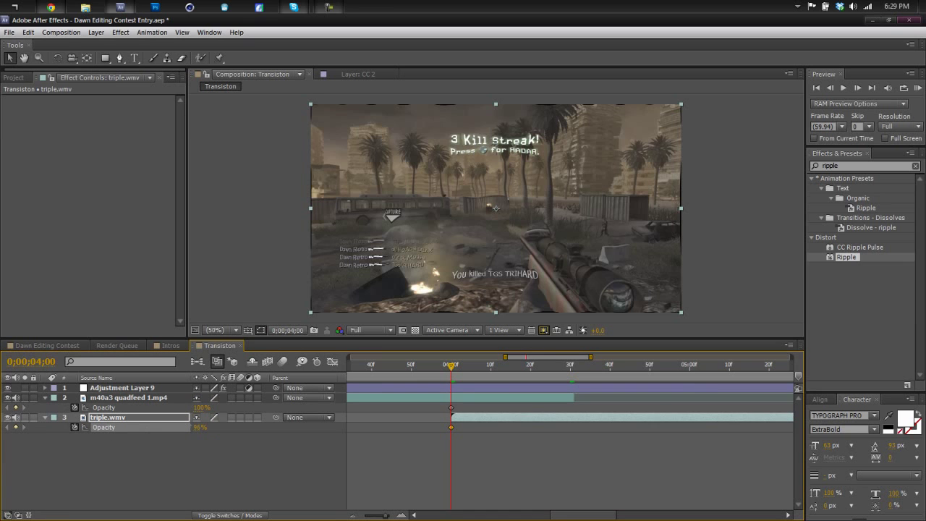
left_click_drag(199, 428, 166, 427)
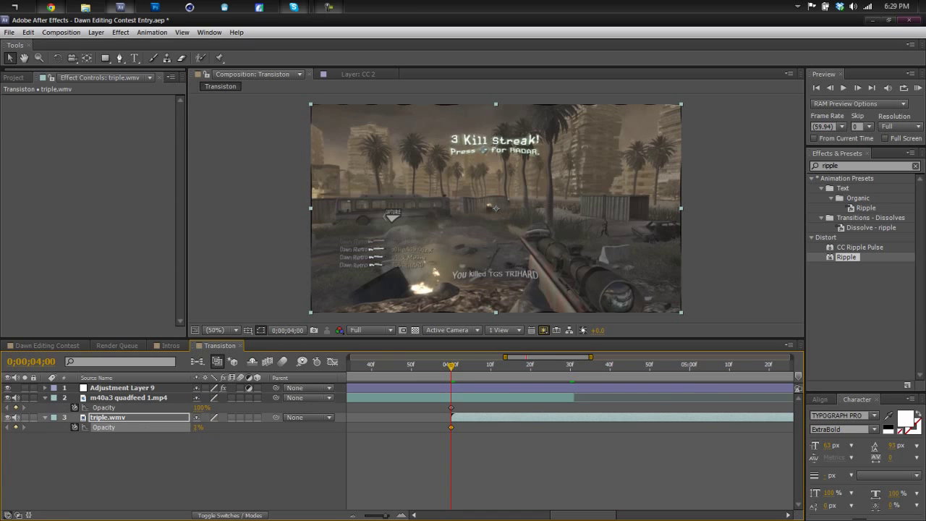
left_click(571, 366)
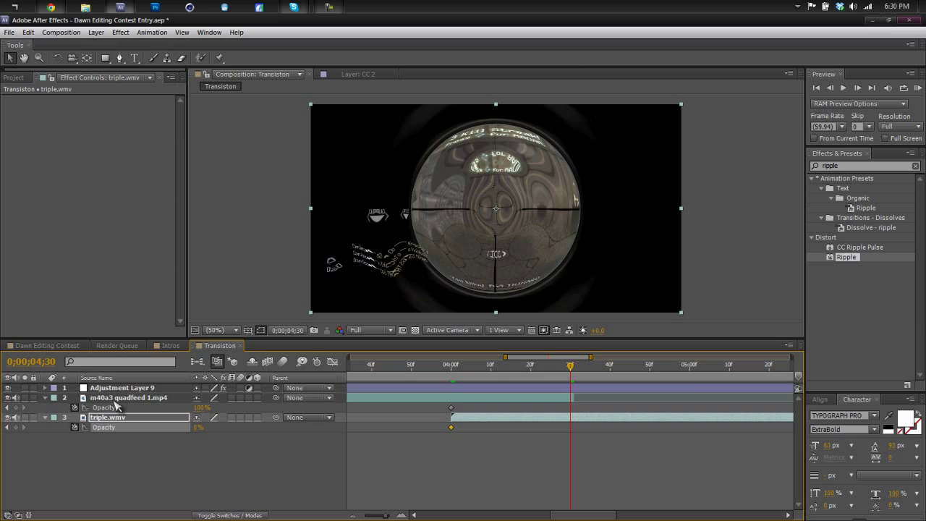
left_click_drag(201, 408, 427, 433)
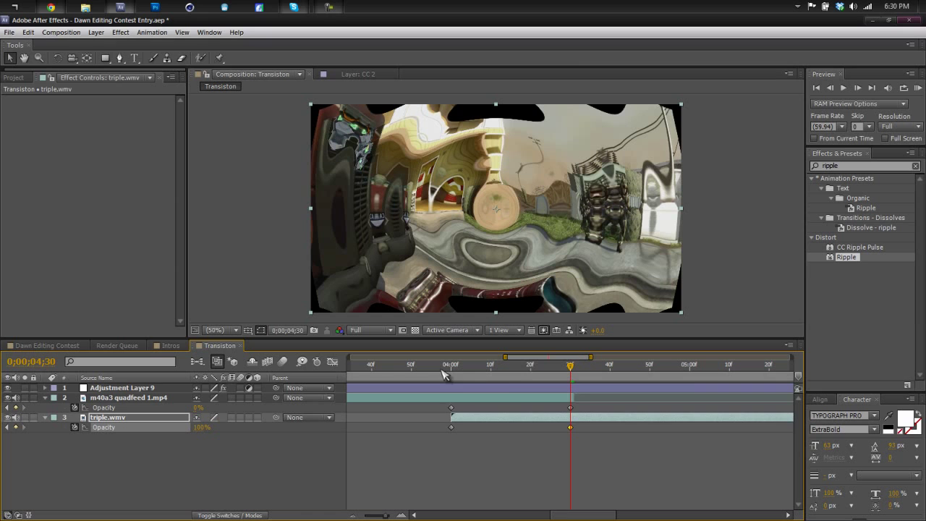
Reveal Adjustment Layer 9's Opacity and keyframe it at 0% at 4;31
left_click(101, 391)
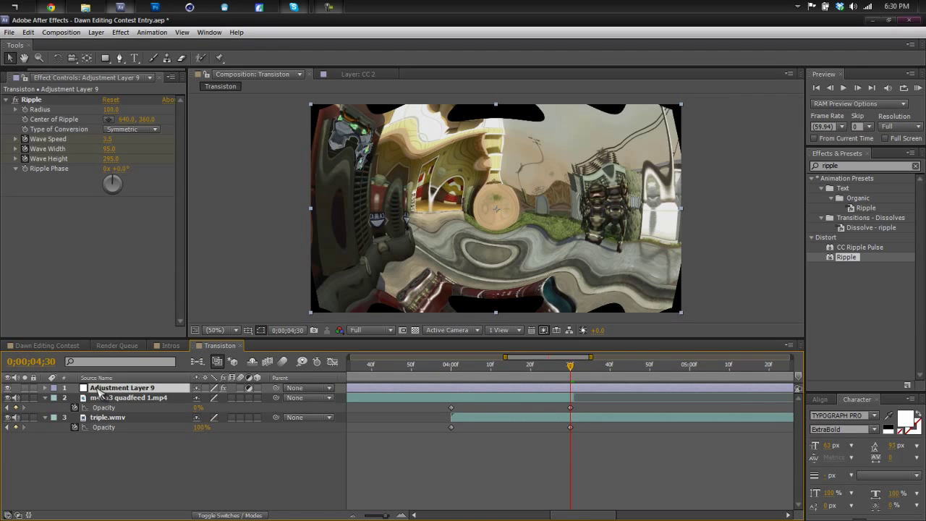
key("t")
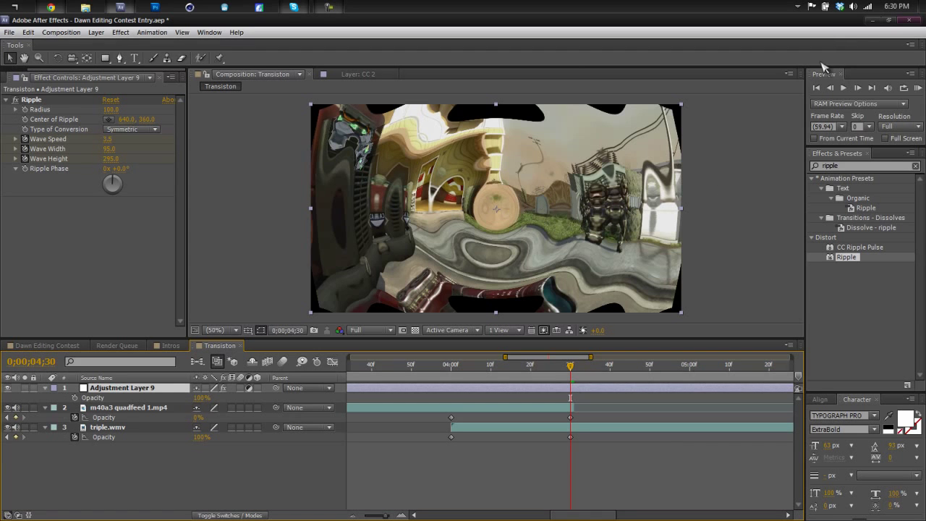
left_click(857, 88)
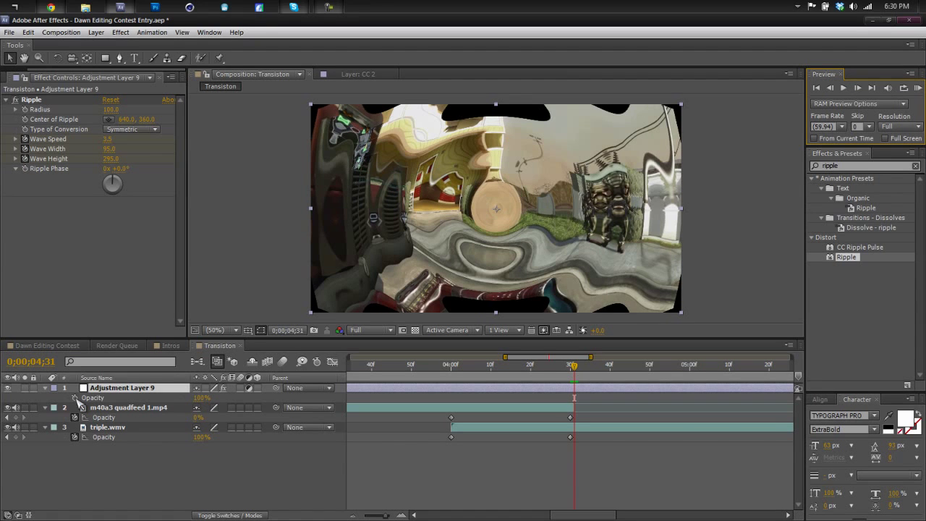
left_click(75, 397)
left_click_drag(201, 397, 173, 397)
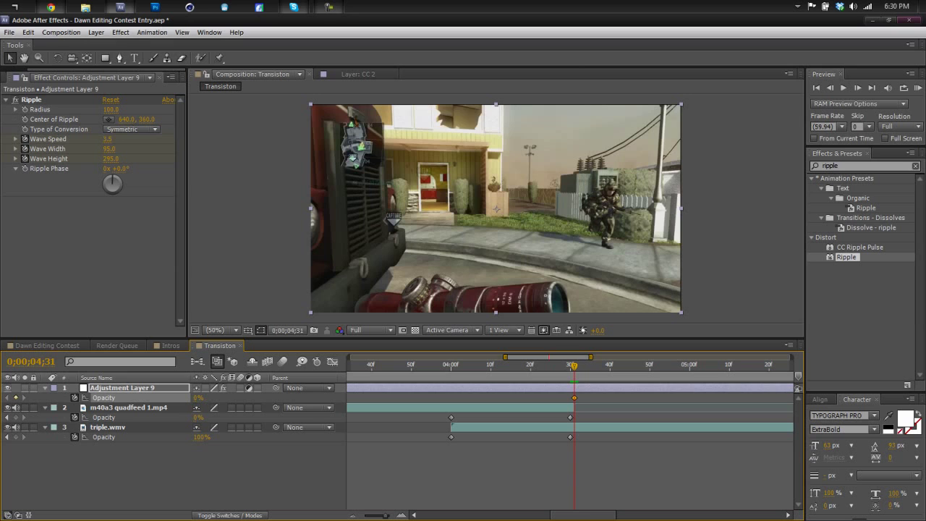
Set the adjustment layer's Opacity keyframe to 100% at 4;00
left_click(450, 366)
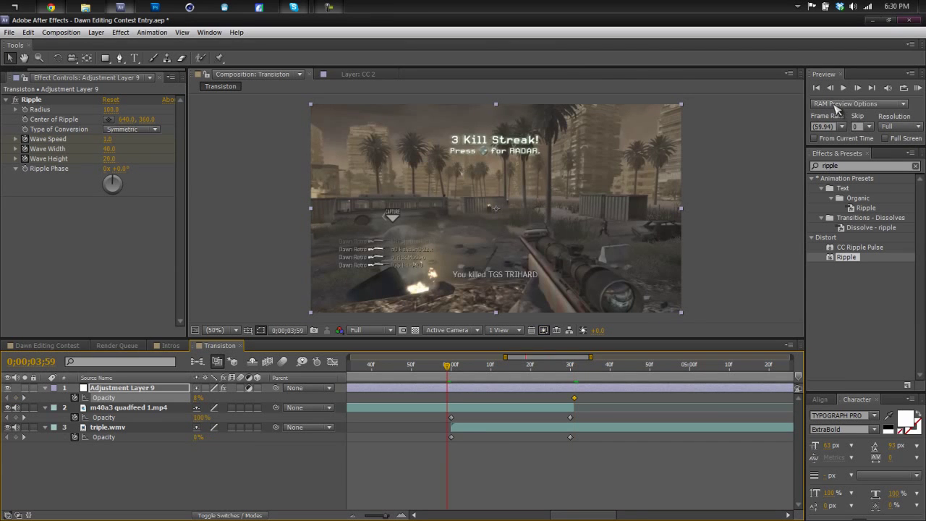
left_click(857, 88)
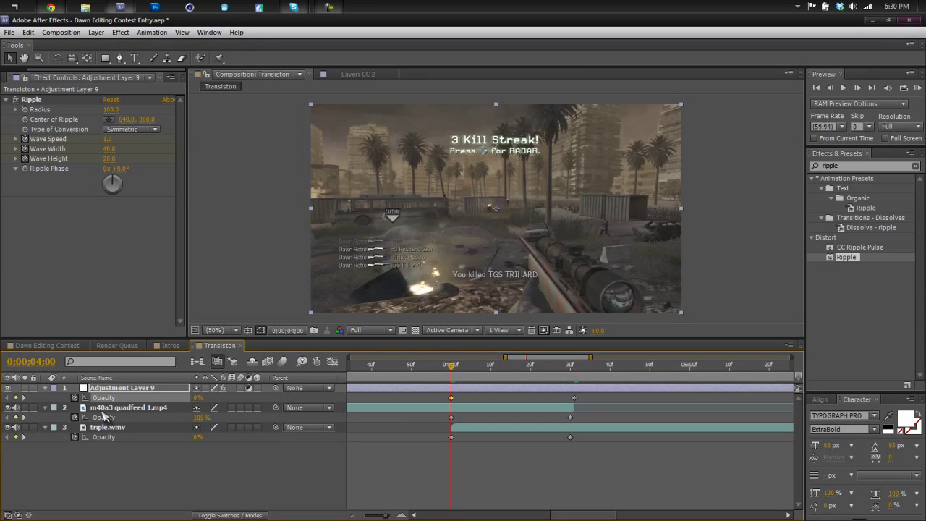
left_click(829, 87)
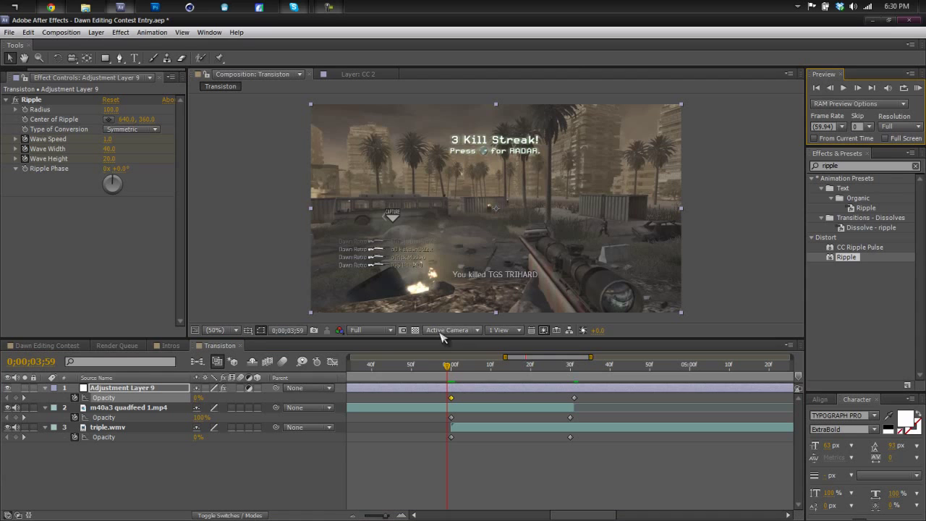
left_click(857, 88)
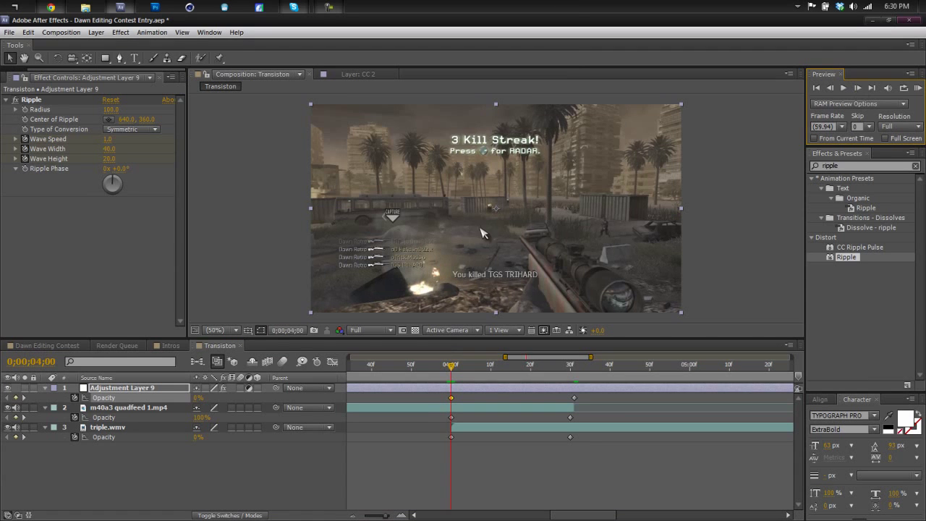
left_click(199, 398)
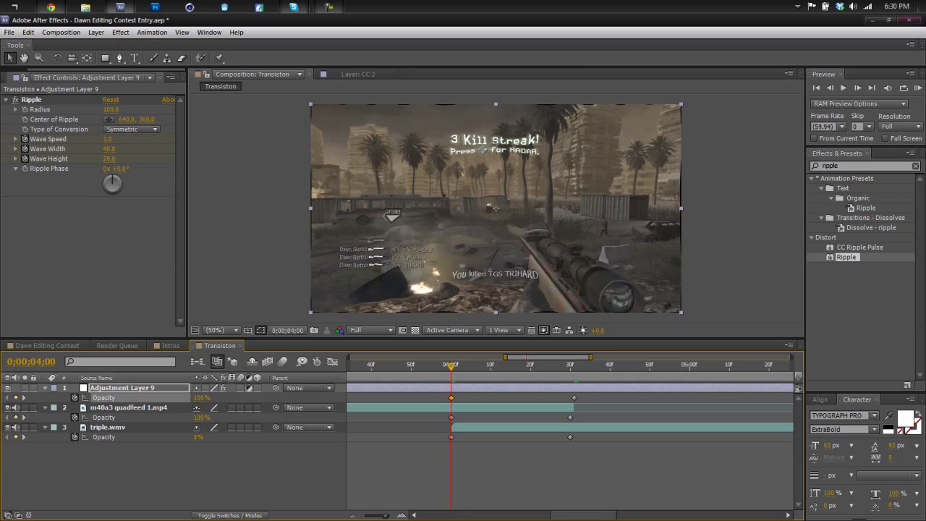
Add a 0% Opacity keyframe at 3;57 and preview the ripple around 4;04
left_click(829, 88)
left_click(829, 88)
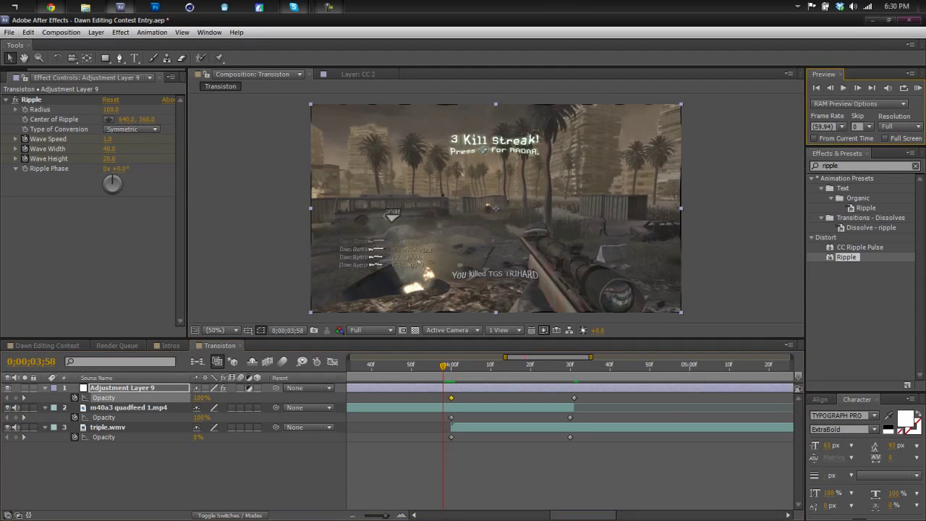
left_click(830, 89)
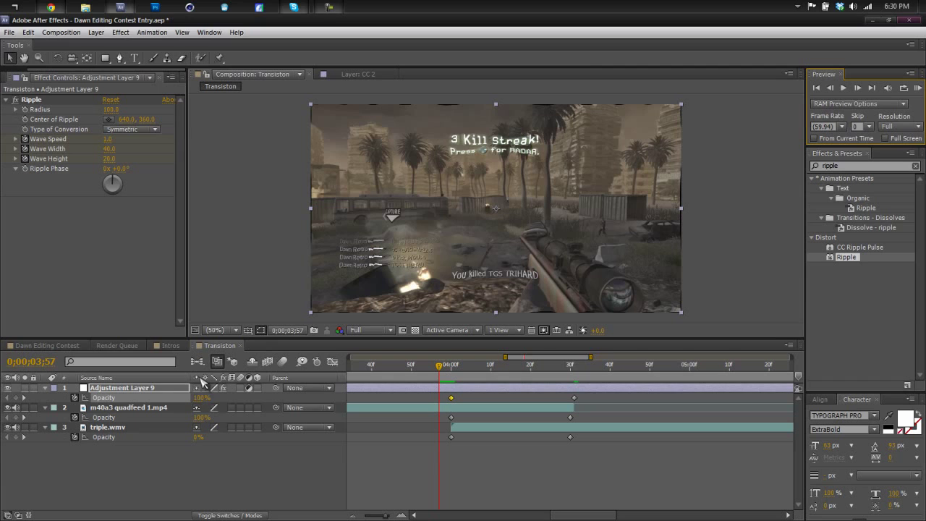
left_click_drag(196, 399, 113, 407)
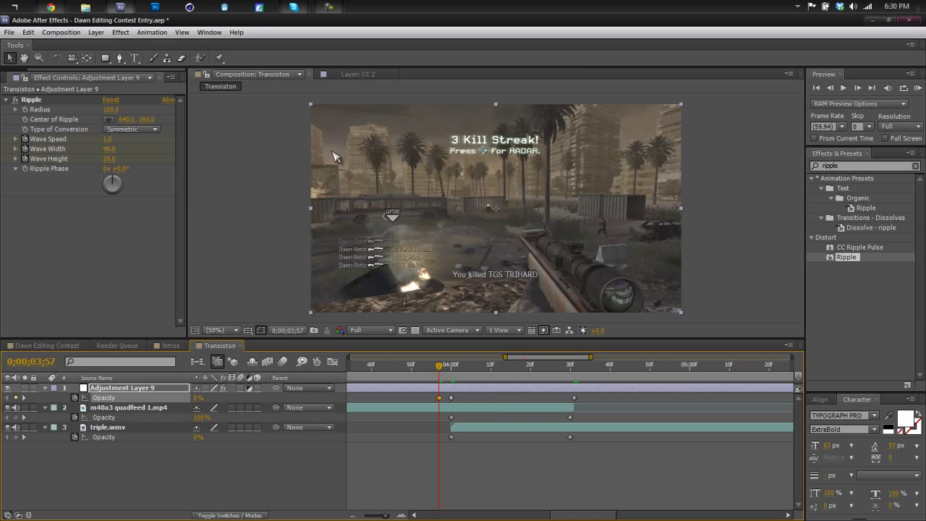
left_click_drag(439, 368, 467, 367)
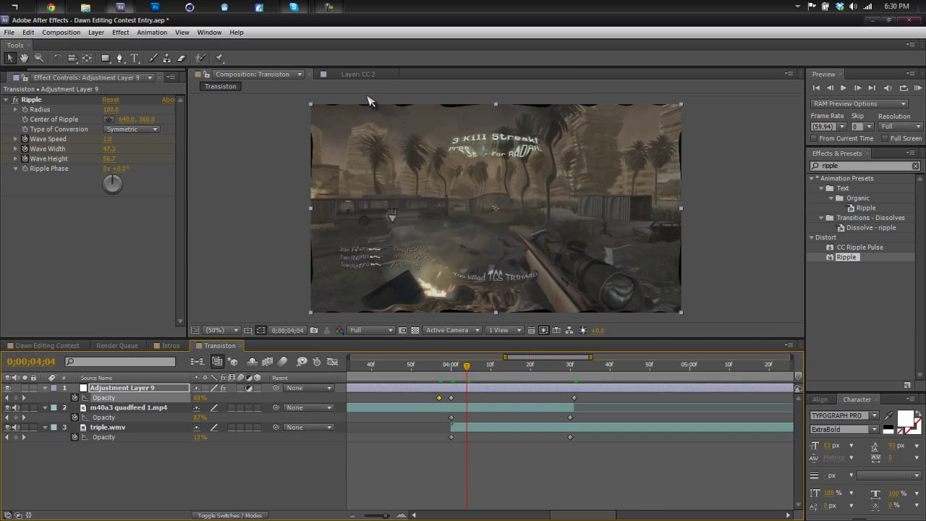
Add Barres Noires 1280x720.psd as the top layer and apply Clean Mw2 CC to both clips
left_click(15, 77)
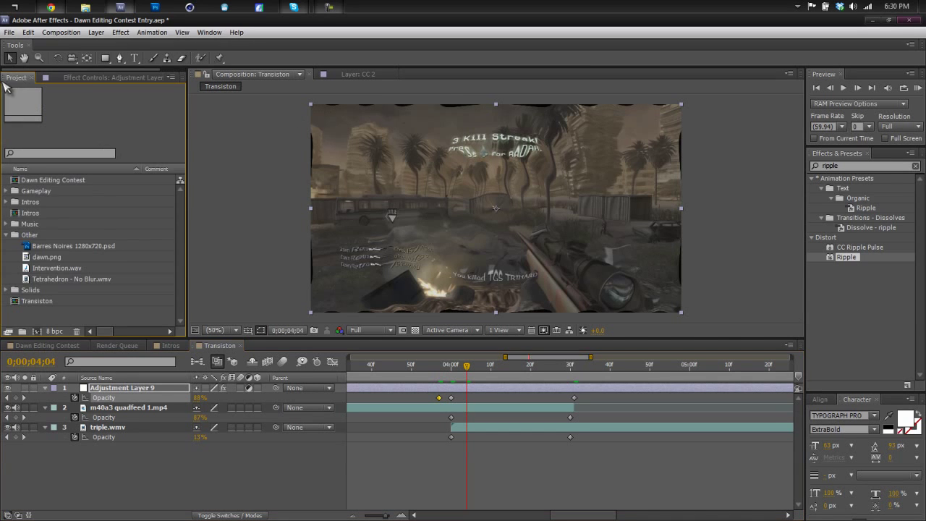
left_click_drag(45, 248, 131, 388)
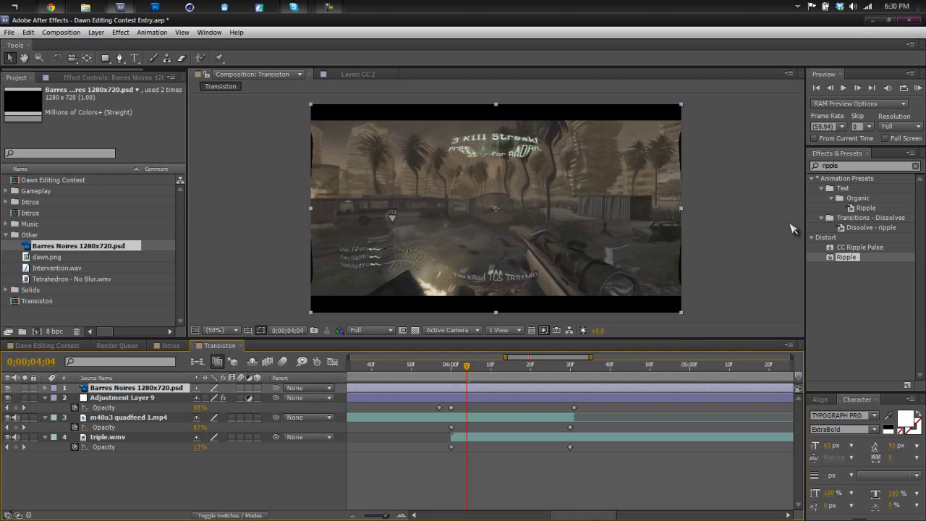
left_click(867, 167)
type("cc")
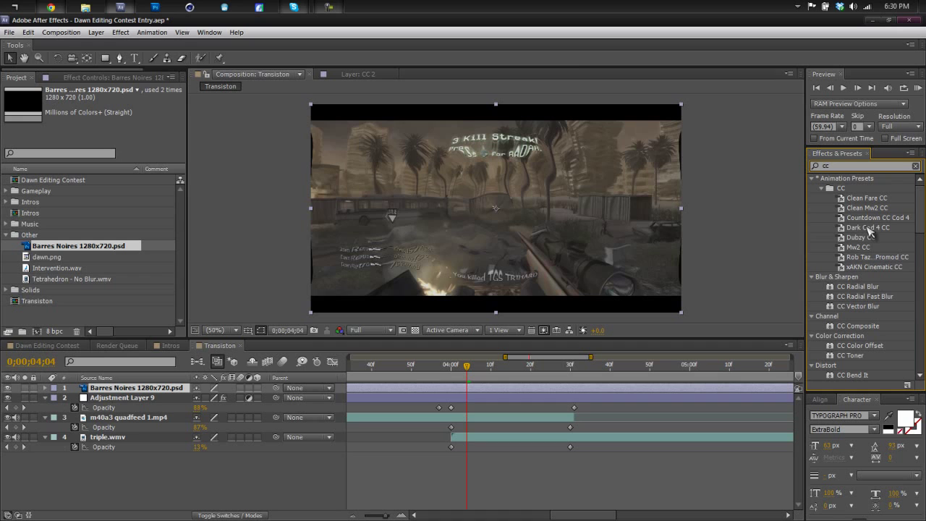
left_click_drag(865, 215, 133, 418)
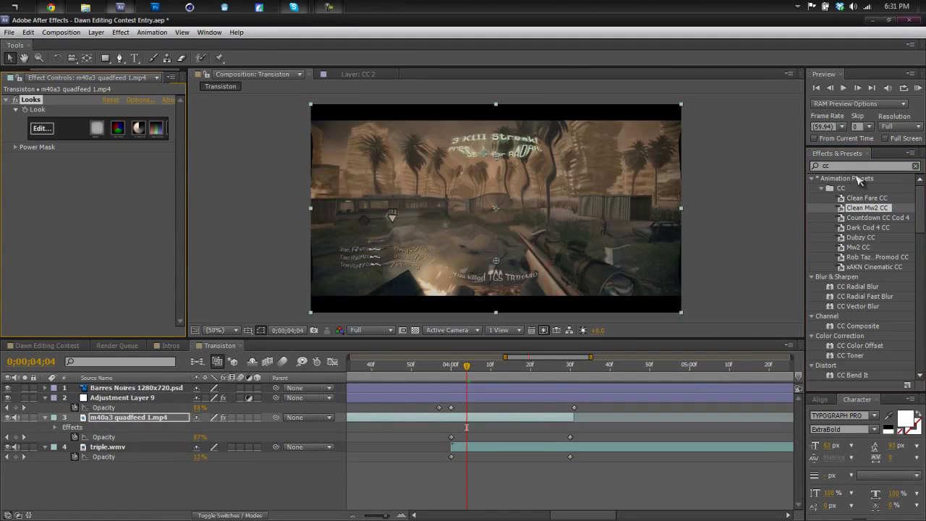
left_click_drag(877, 210, 595, 446)
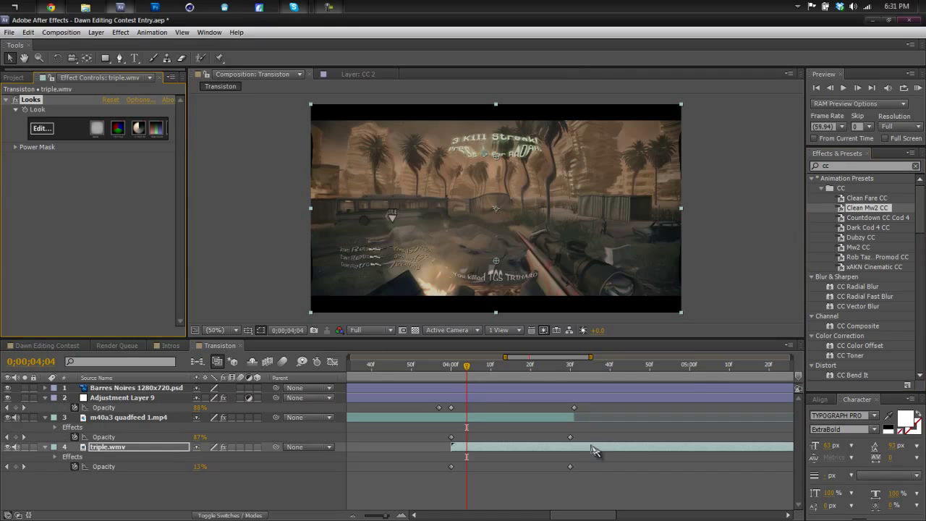
left_click_drag(468, 371, 490, 381)
Scale m40a3 quadfeed 1.mp4 past the frame edges with its corner handle and preview around 4;06
left_click(536, 416)
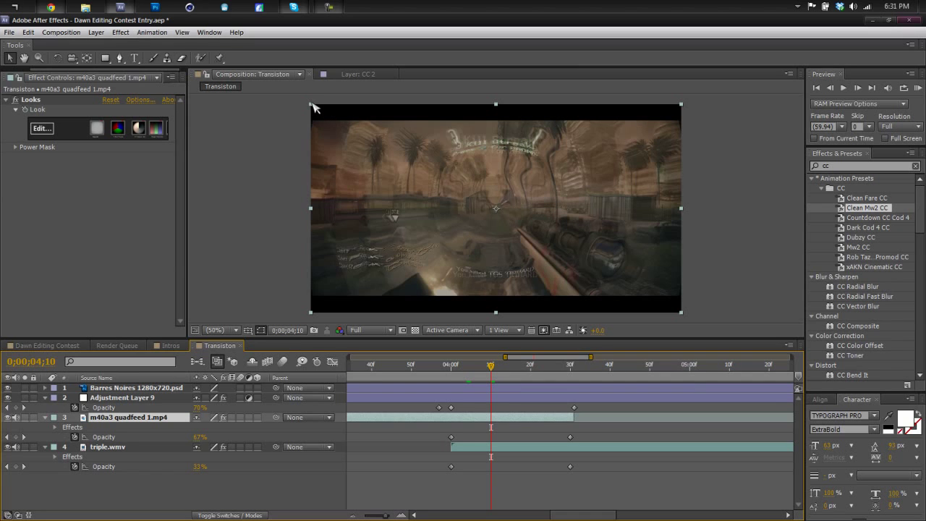
left_click(312, 104)
left_click(102, 418)
left_click_drag(311, 105, 301, 103)
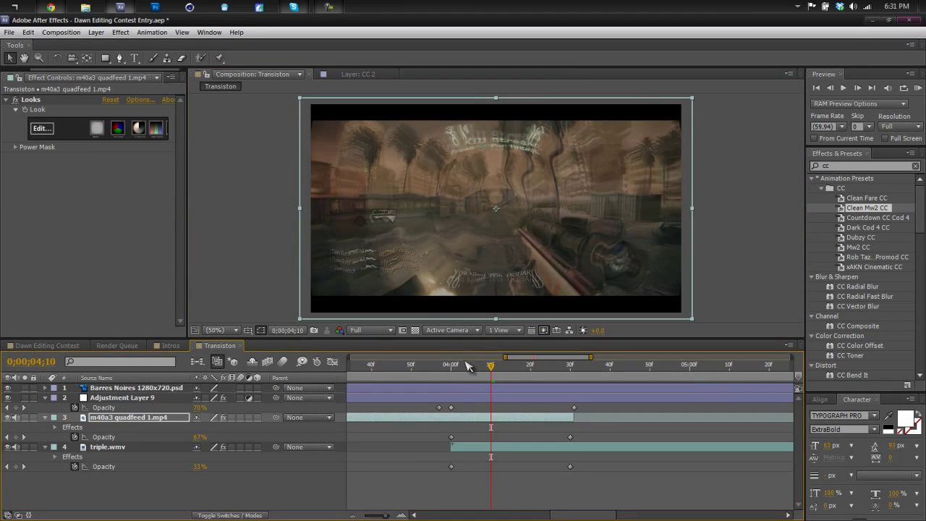
left_click_drag(464, 366, 507, 365)
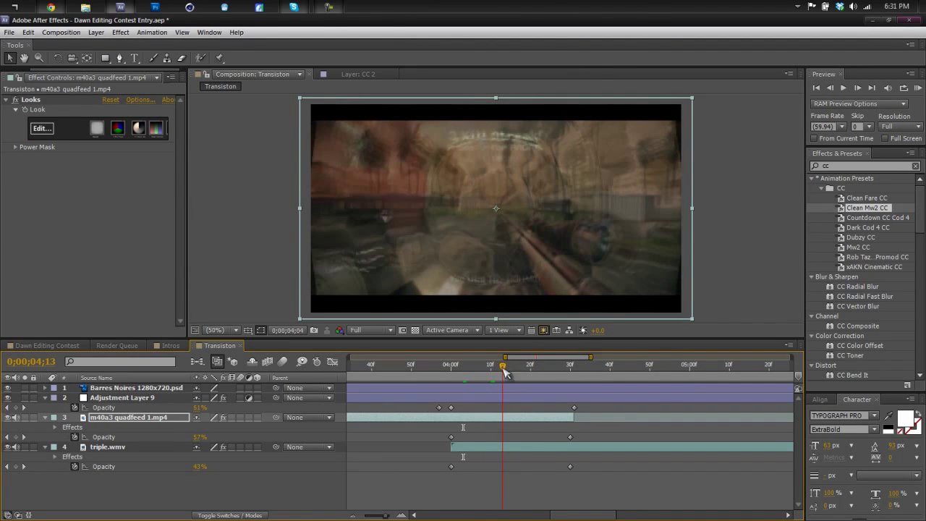
Scale Adjustment Layer 9 beyond the frame and preview the ripple from 4;04 to 4;13
left_click(136, 398)
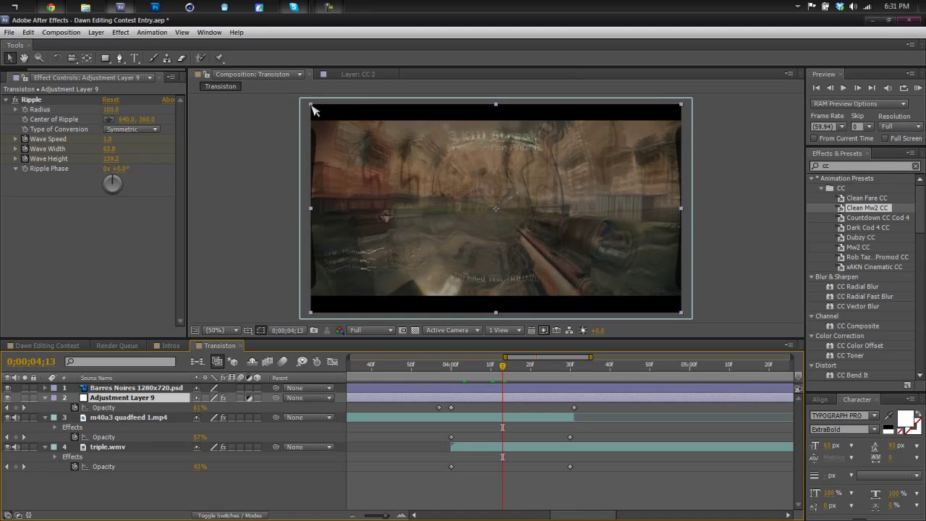
left_click_drag(312, 109, 306, 106)
left_click_drag(467, 376, 578, 428)
left_click(812, 166)
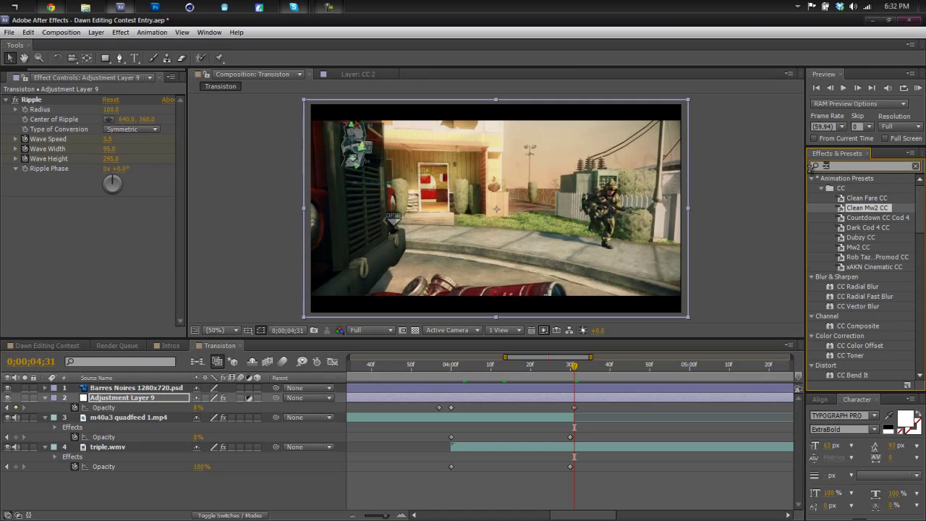